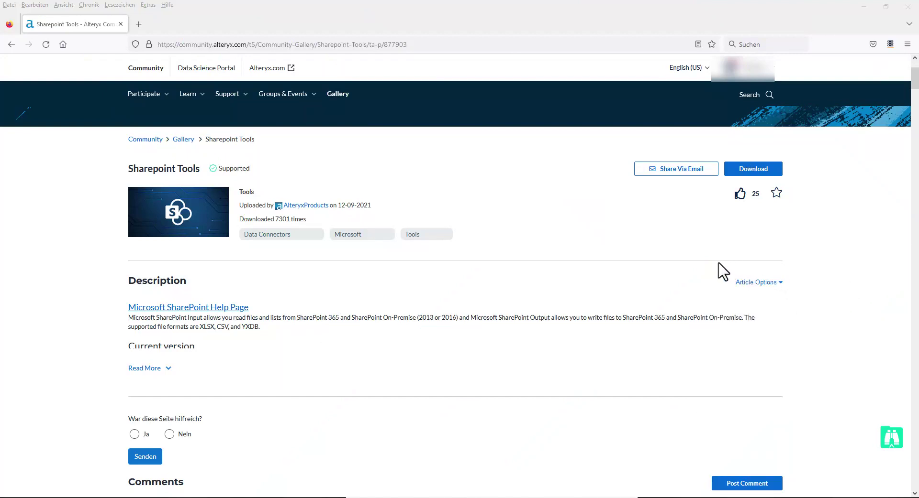
# - Expand the Sharepoint Tools description in the gallery and install the tools from the downloaded SharePoint_v2.3.0.yxi package
pyautogui.click(152, 369)
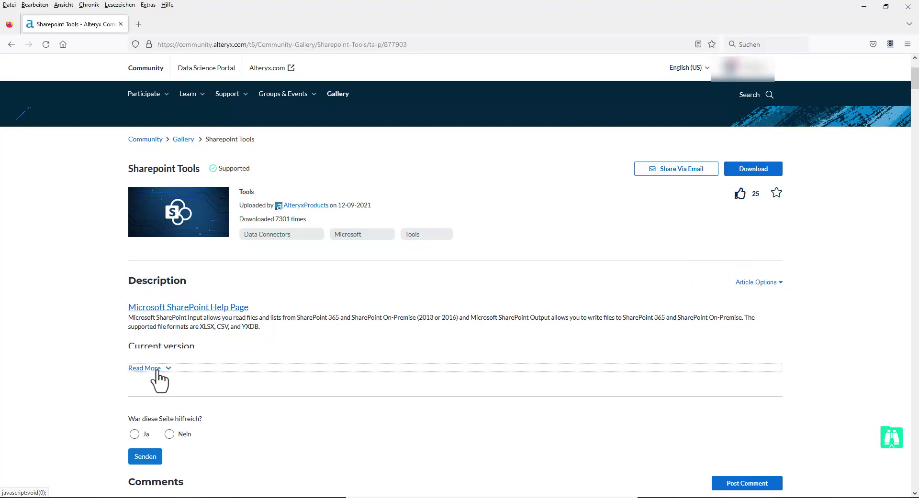
pyautogui.scroll(-2, 452, 362)
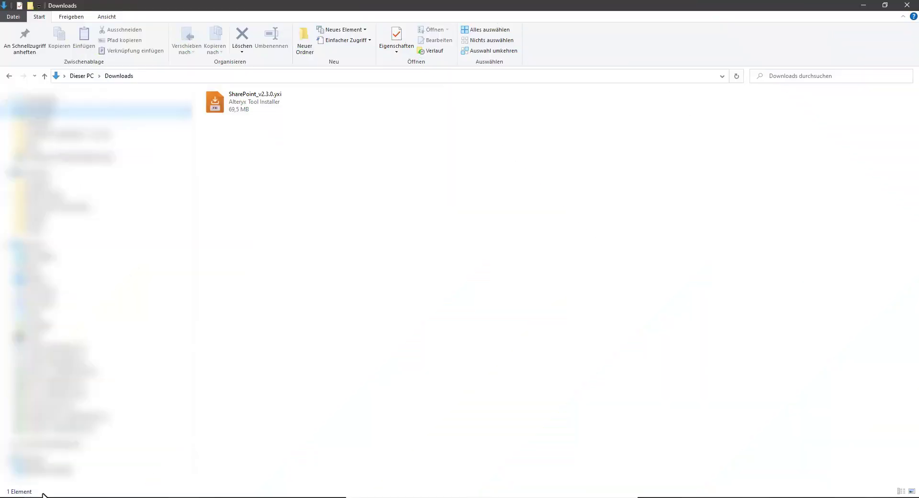
pyautogui.doubleClick(256, 109)
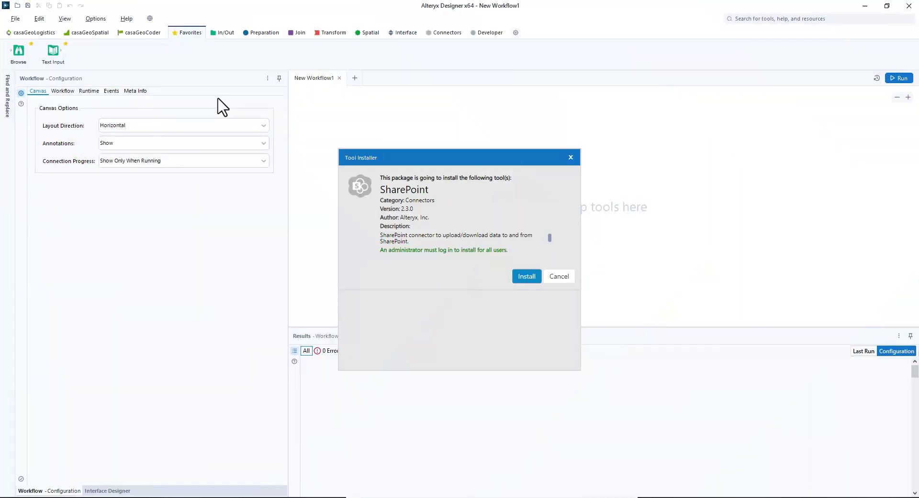
pyautogui.click(527, 278)
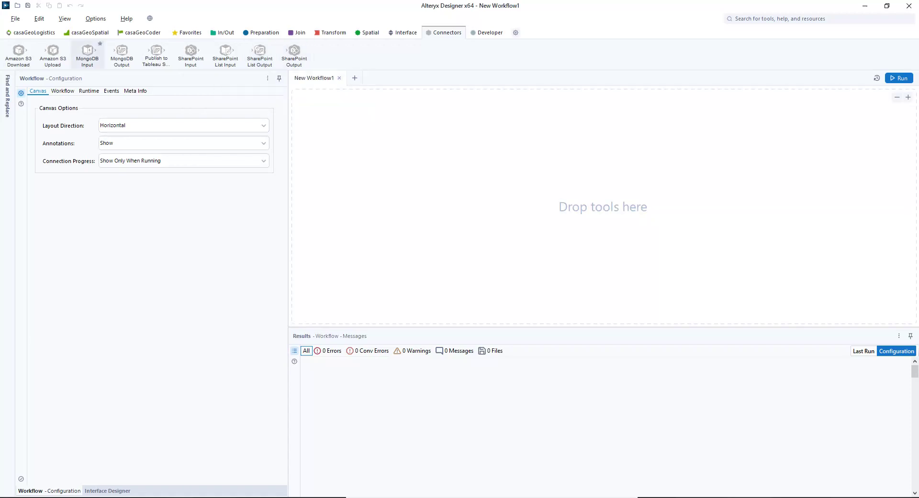
# - Override the DCM system settings in the user settings and enable DCM
pyautogui.click(95, 18)
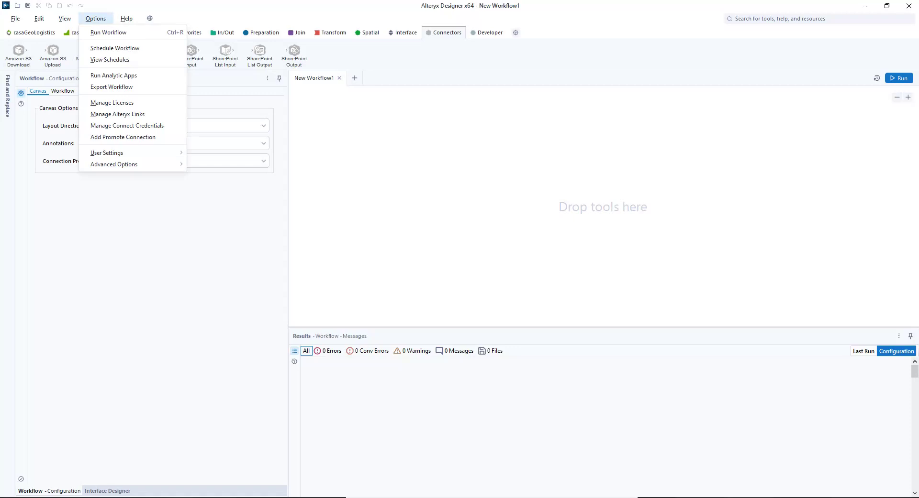
pyautogui.moveTo(133, 152)
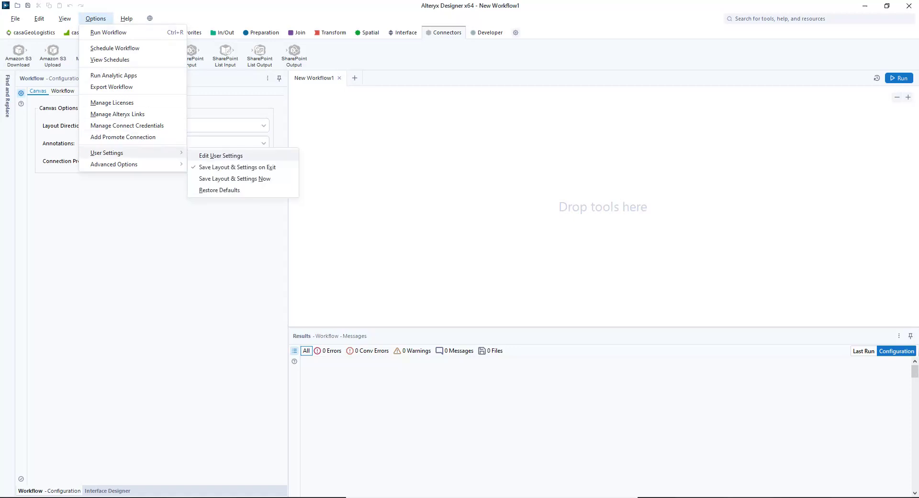
pyautogui.press('Return')
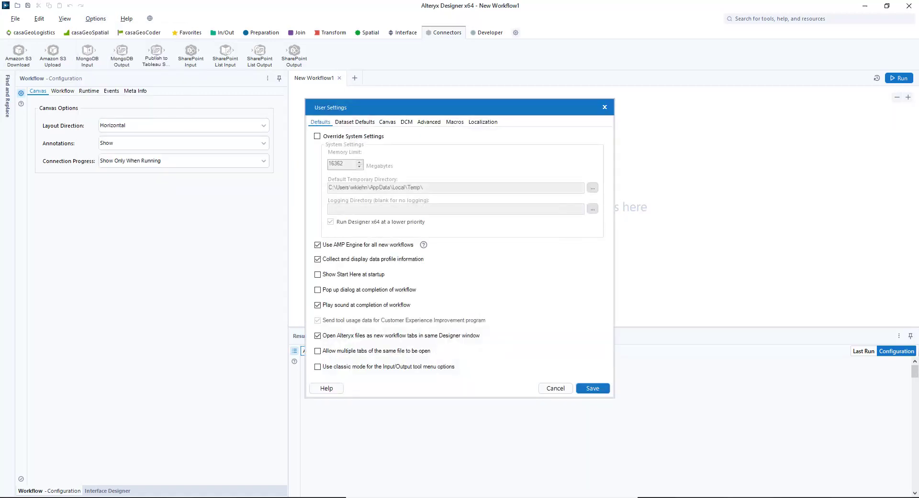
pyautogui.click(406, 122)
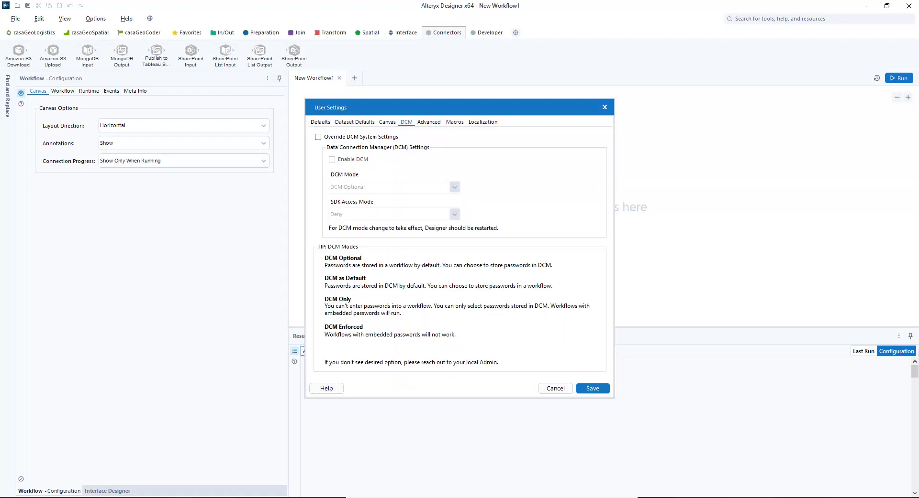
pyautogui.click(318, 137)
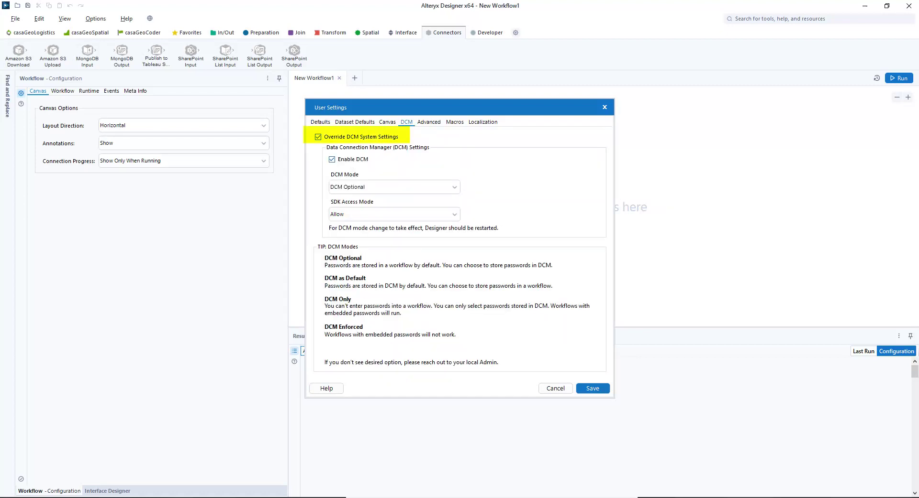
pyautogui.click(332, 159)
pyautogui.click(331, 159)
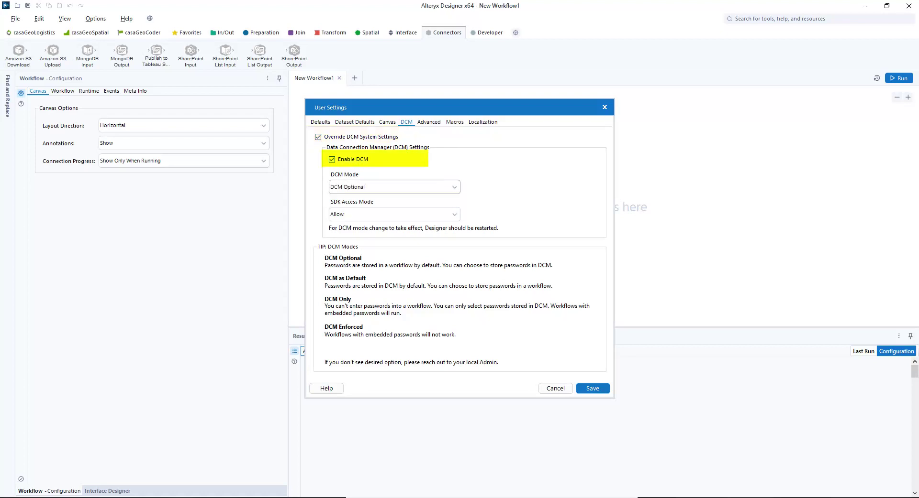
# - Set the DCM mode to DCM Optional and the SDK access mode to Allow
pyautogui.click(393, 187)
pyautogui.press('Escape')
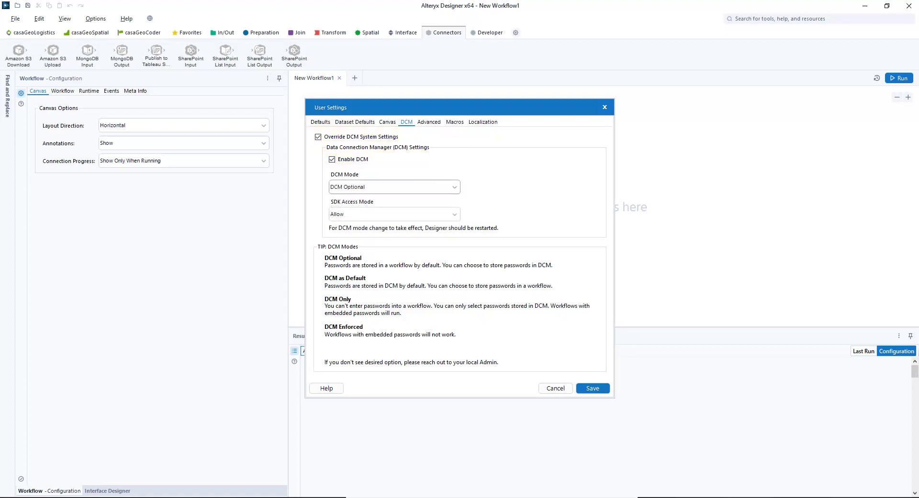
pyautogui.click(394, 214)
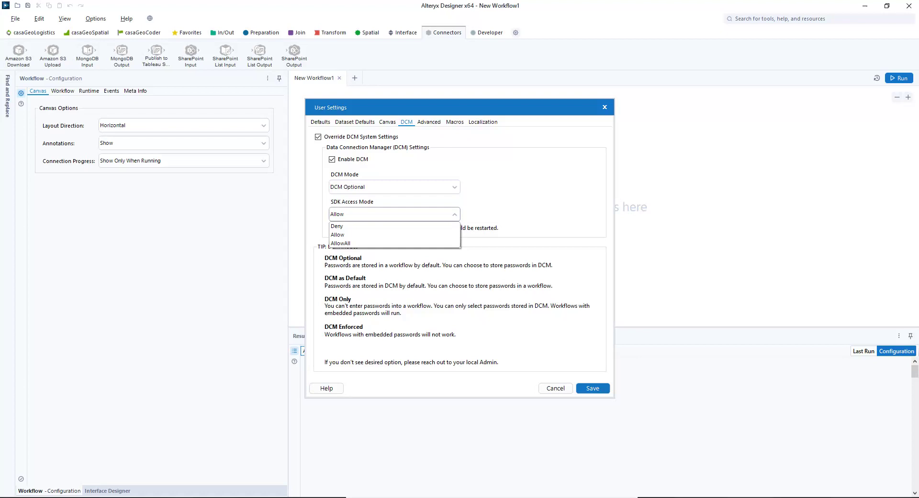
pyautogui.press('Escape')
pyautogui.press('Escape')
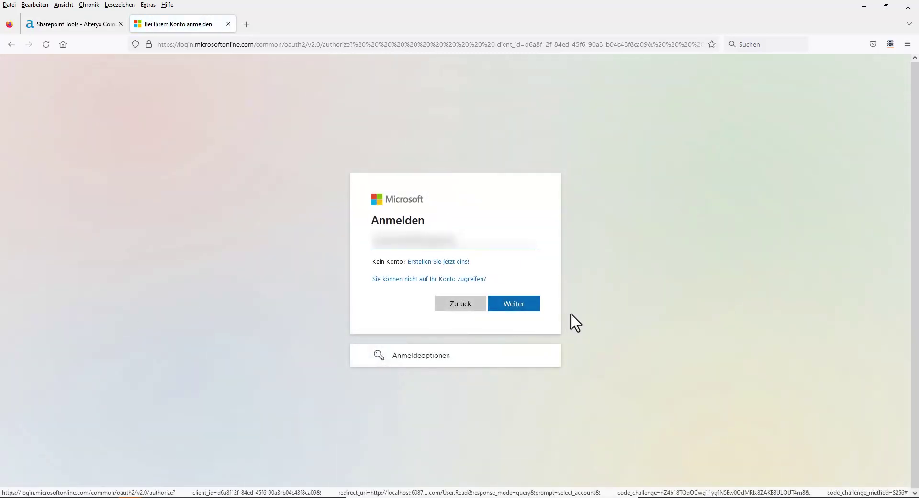
# - Submit the account name on the Microsoft sign-in page in the browser
pyautogui.click(526, 307)
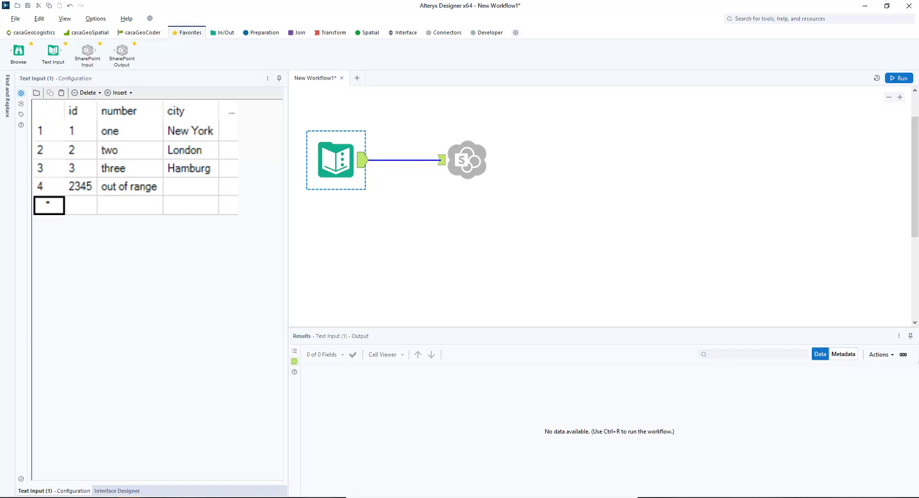
# - Point the SharePoint Output tool to the Alteryx Designer site, the Documents library and its Alteryx SharePoint folder
pyautogui.click(466, 160)
pyautogui.click(467, 160)
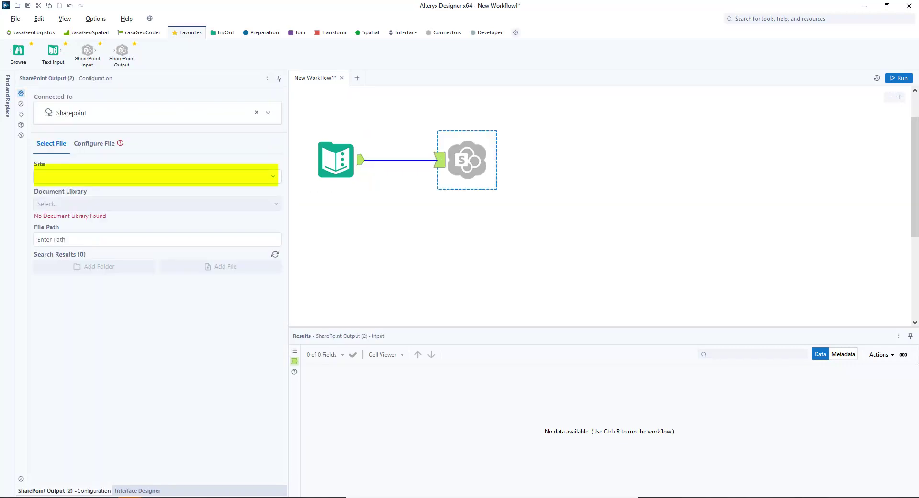
pyautogui.click(155, 176)
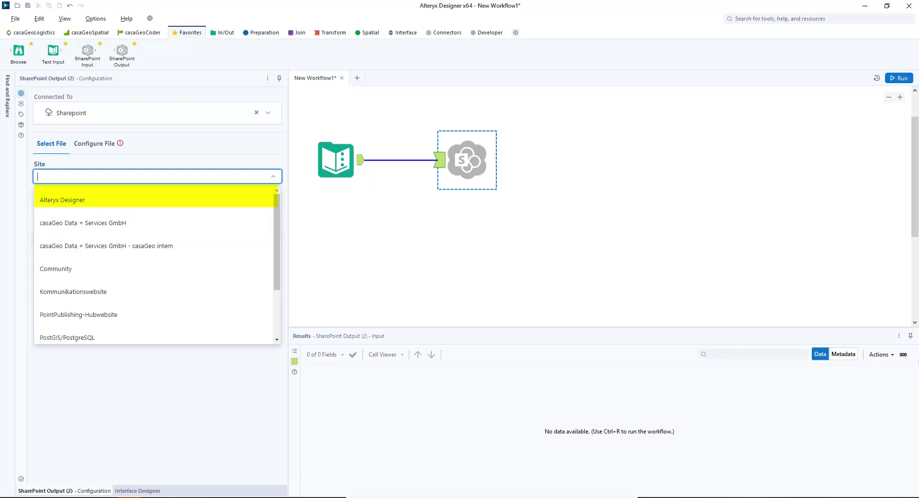
pyautogui.click(63, 200)
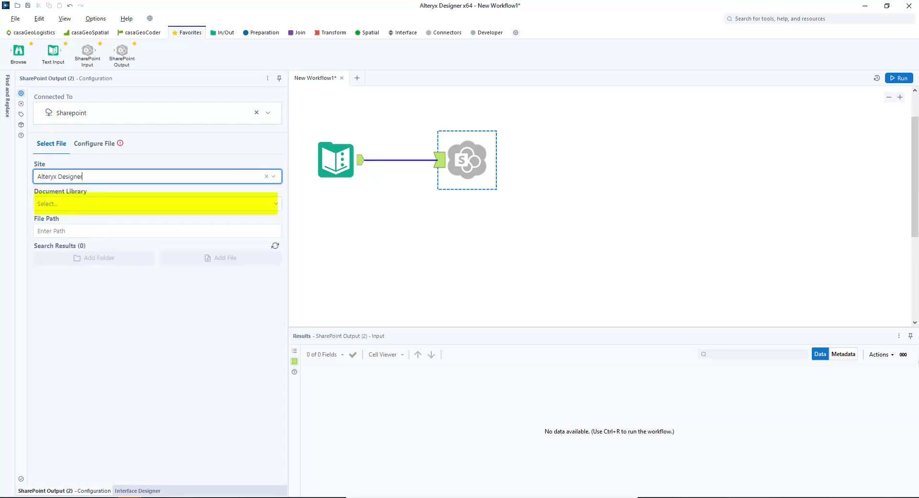
pyautogui.click(155, 203)
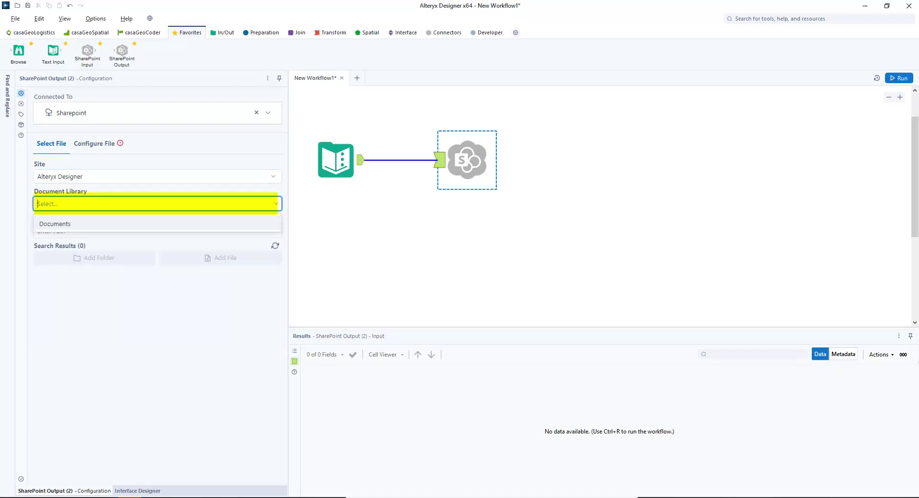
pyautogui.click(54, 224)
pyautogui.click(74, 318)
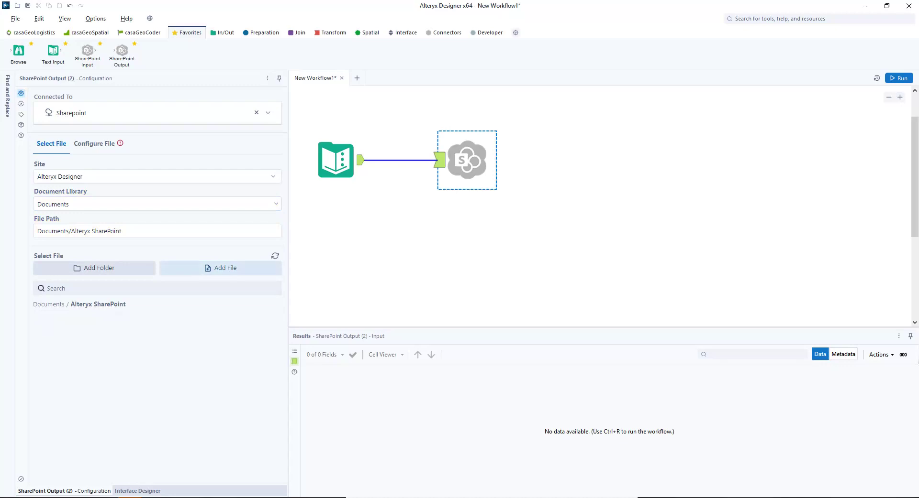
# - Add a new output file named test.xlsx in the Alteryx SharePoint folder
pyautogui.click(207, 268)
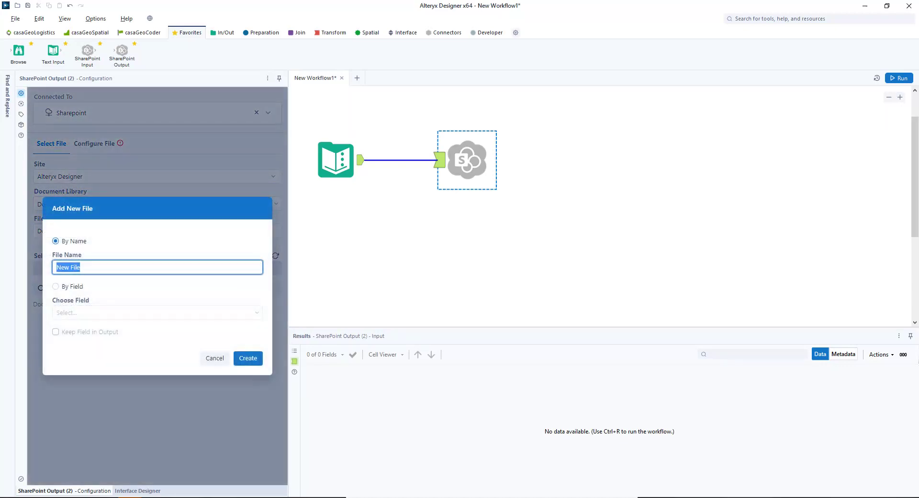
pyautogui.write('test.xlsx')
pyautogui.click(247, 358)
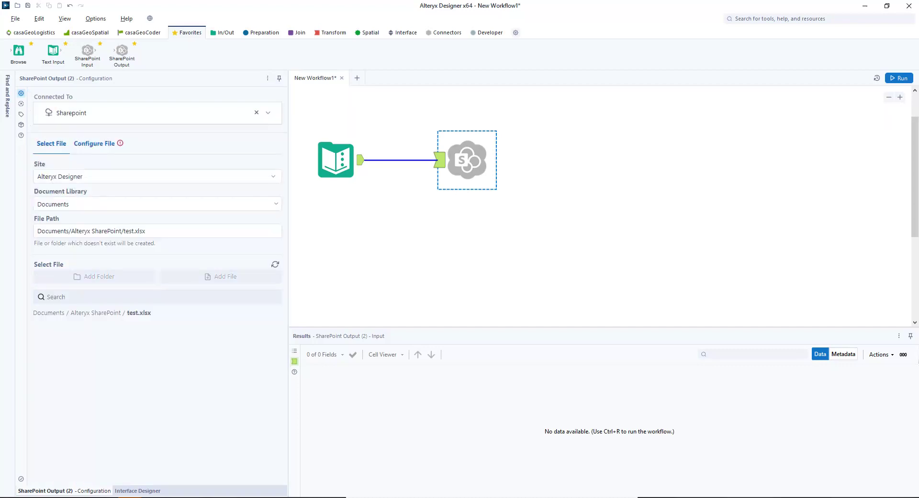
# - Configure the output file to be processed as XLSX with the sheet name testsheet
pyautogui.click(94, 144)
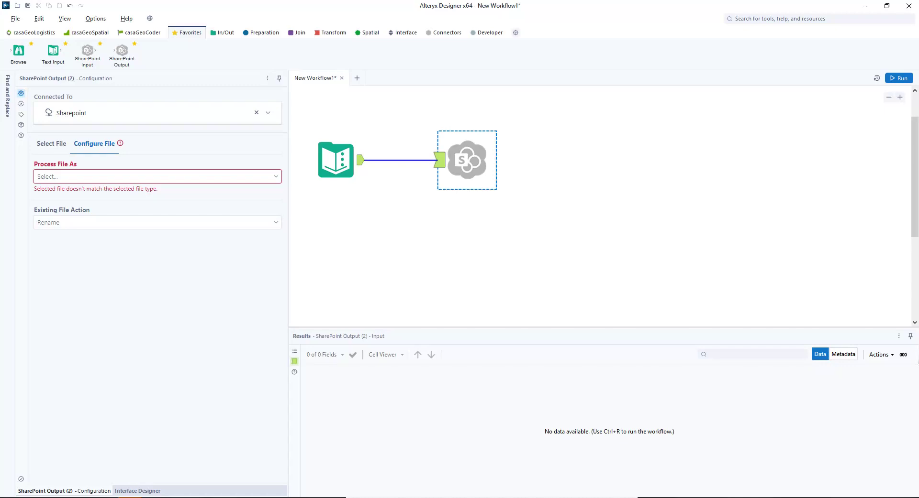
pyautogui.click(157, 177)
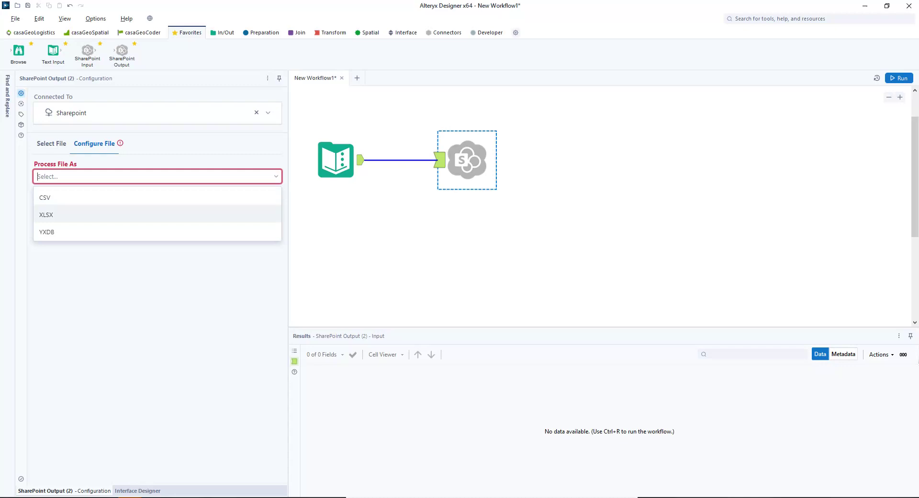
pyautogui.click(157, 214)
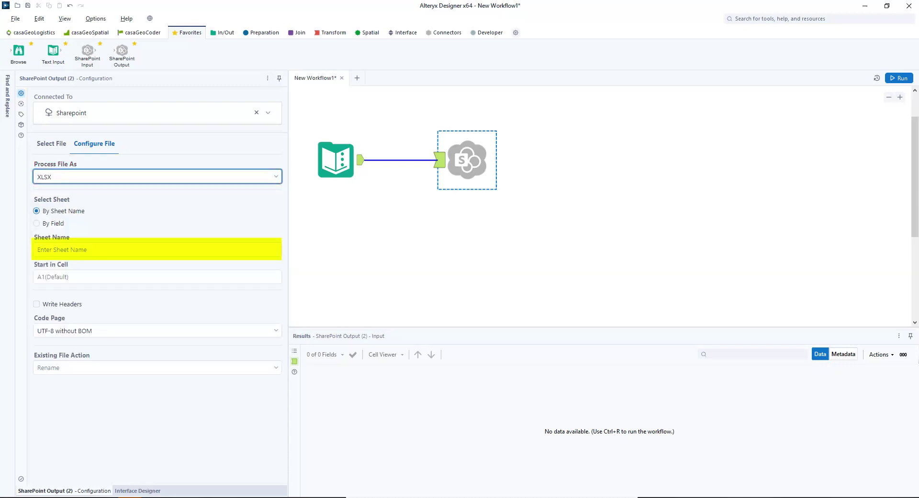
pyautogui.click(156, 250)
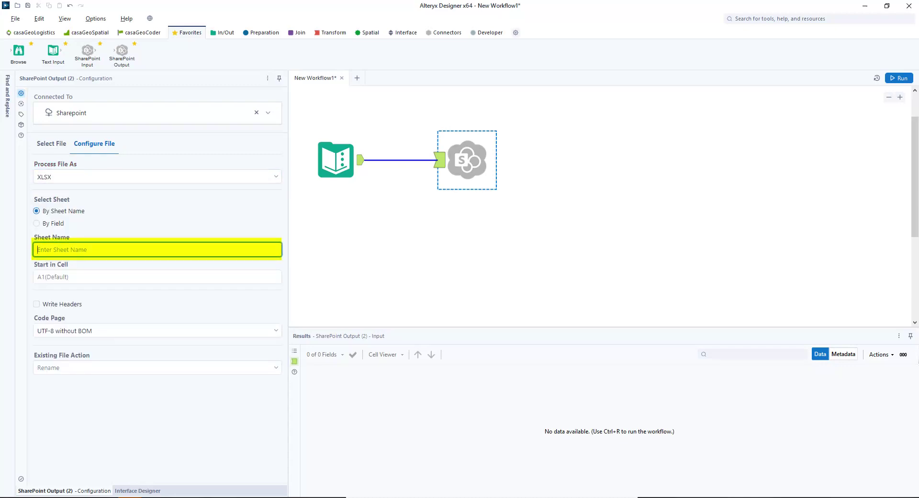
pyautogui.write('testsheet')
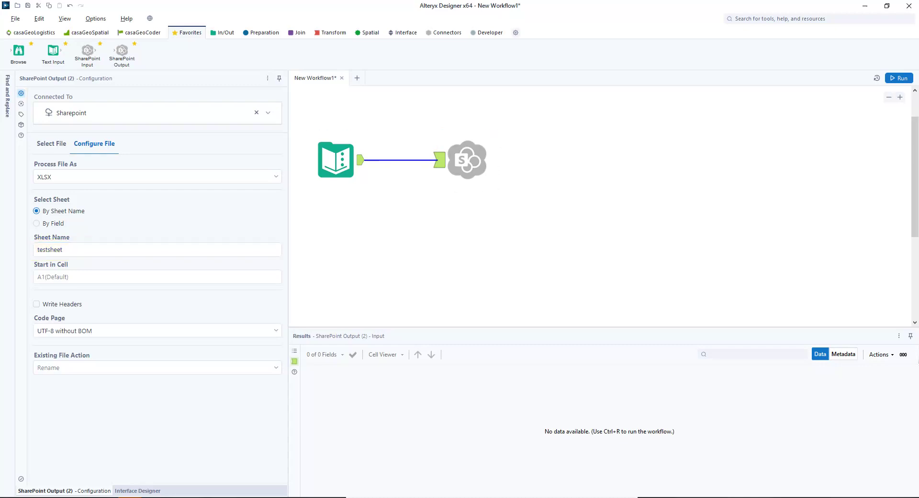
pyautogui.press('Escape')
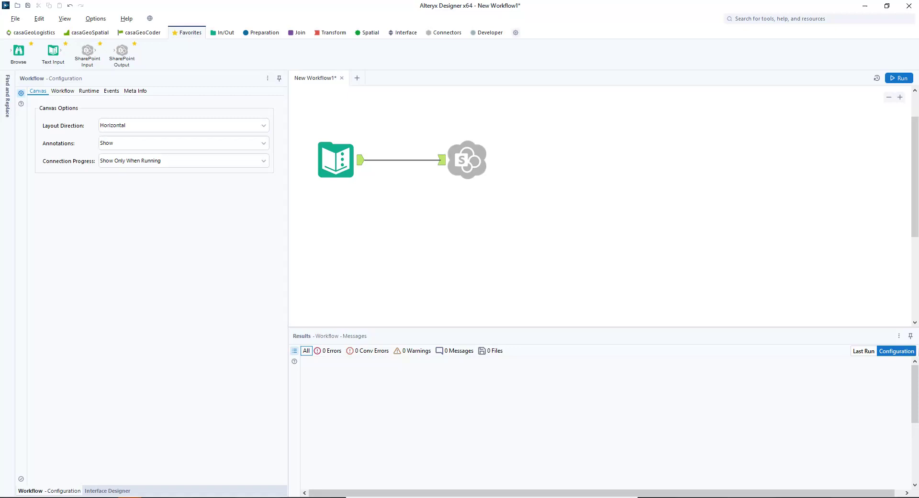
# - Check the Alteryx SharePoint folder in the browser, then return to Alteryx Designer and run the workflow
pyautogui.click(247, 497)
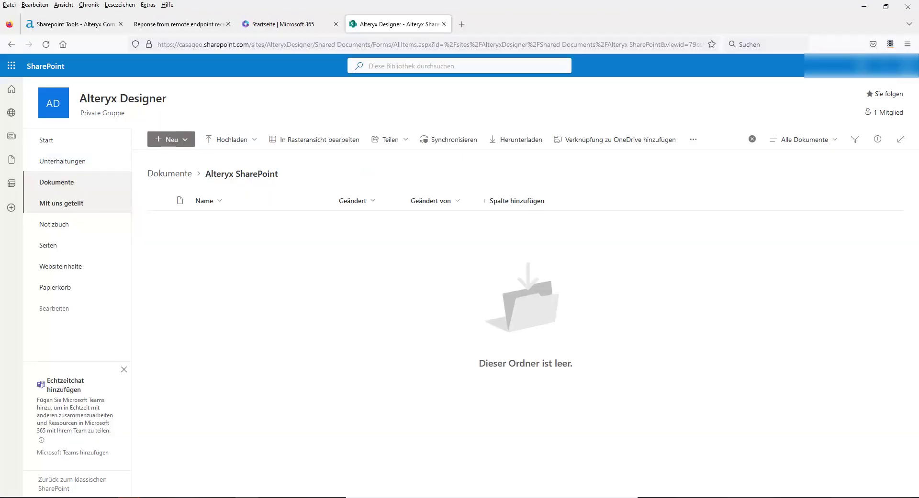
pyautogui.hotkey('alt', 'Tab')
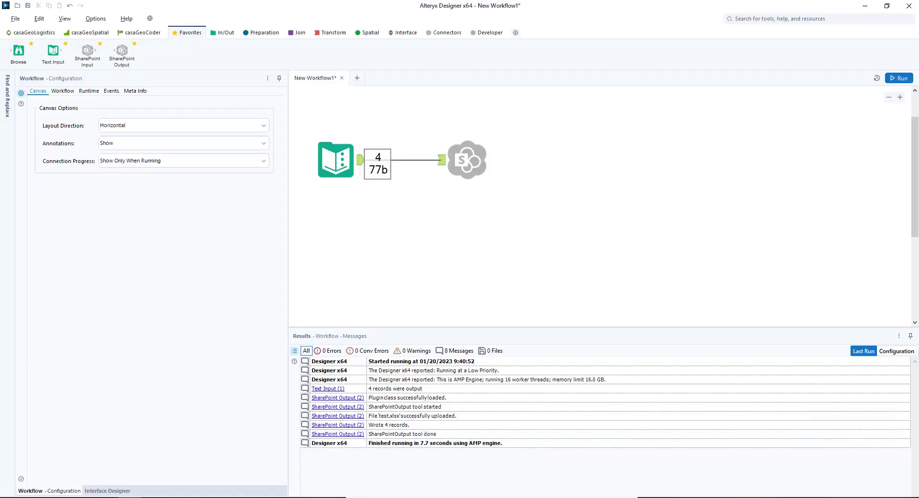
# - Switch to the SharePoint folder in the browser and open test.xlsx to examine the written records
pyautogui.hotkey('alt', 'Tab')
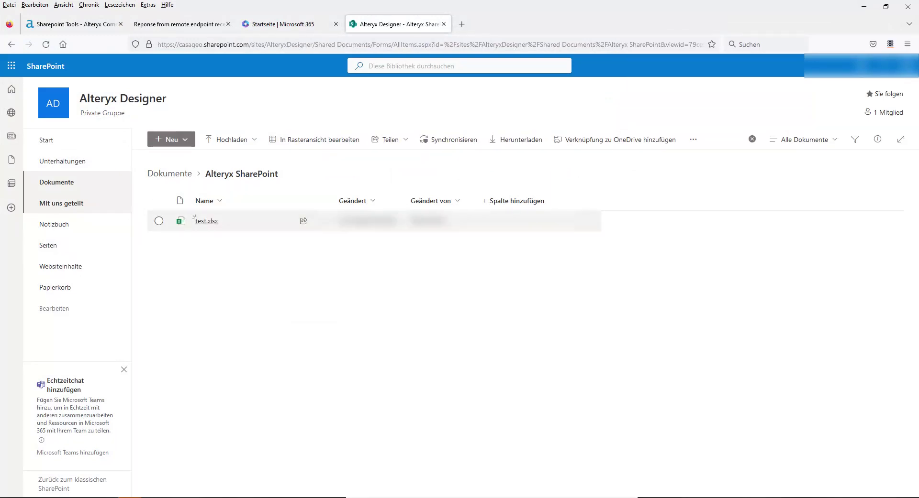
pyautogui.click(207, 221)
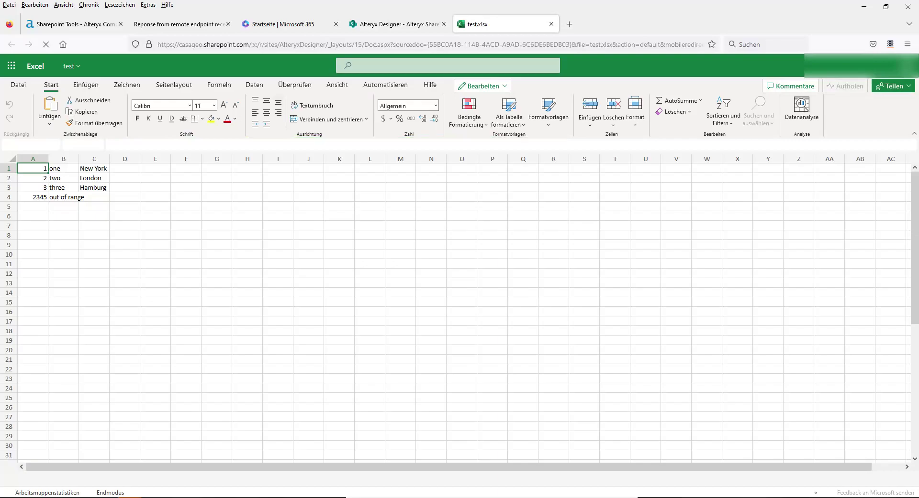
# - Return to Alteryx Designer, add the row 4, four, Paris to the Text Input data and rerun the workflow
pyautogui.hotkey('alt', 'Tab')
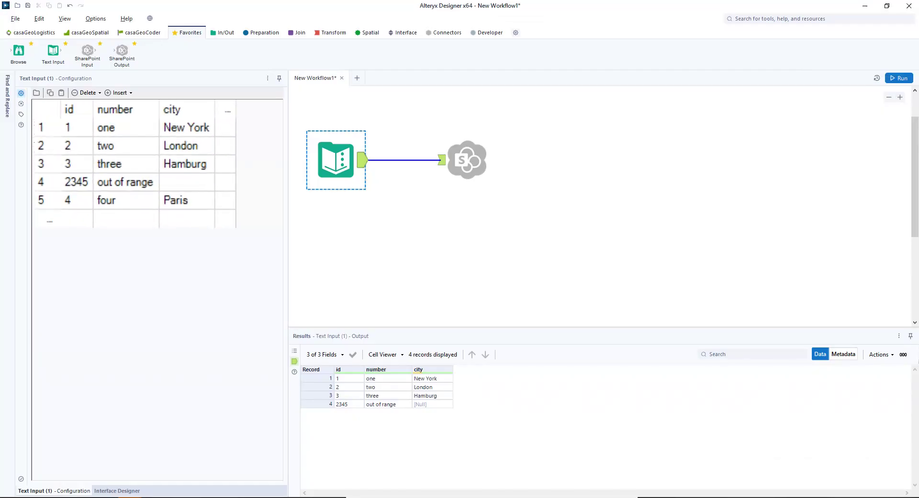
pyautogui.hotkey('ctrl', 'r')
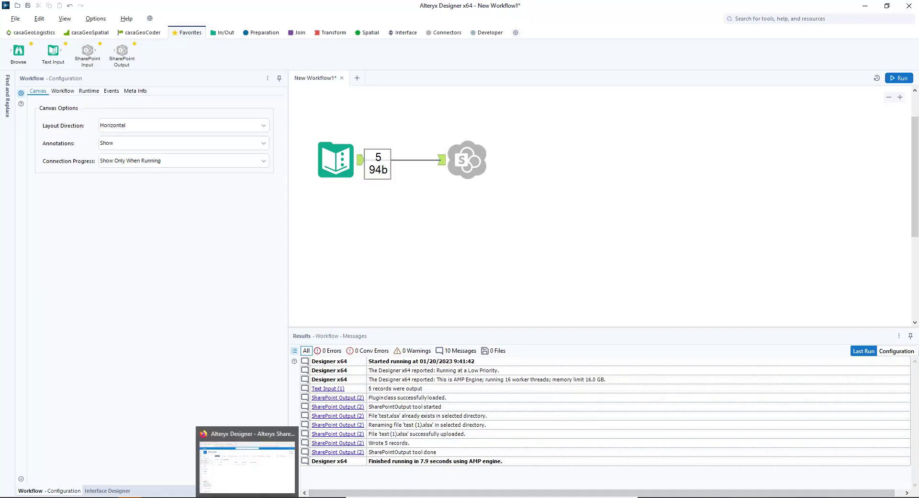
# - Check the files in the browser's SharePoint folder and return to the SharePoint Output file selection in Alteryx Designer
pyautogui.click(246, 497)
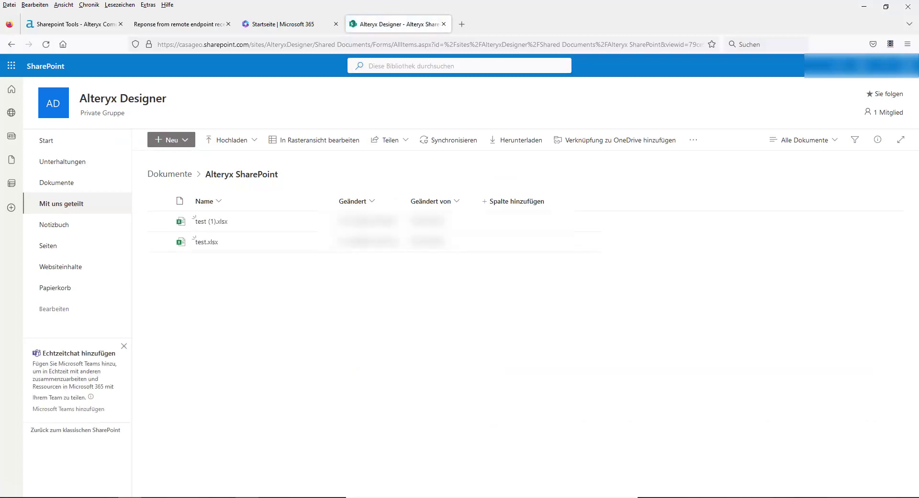
pyautogui.hotkey('alt', 'Tab')
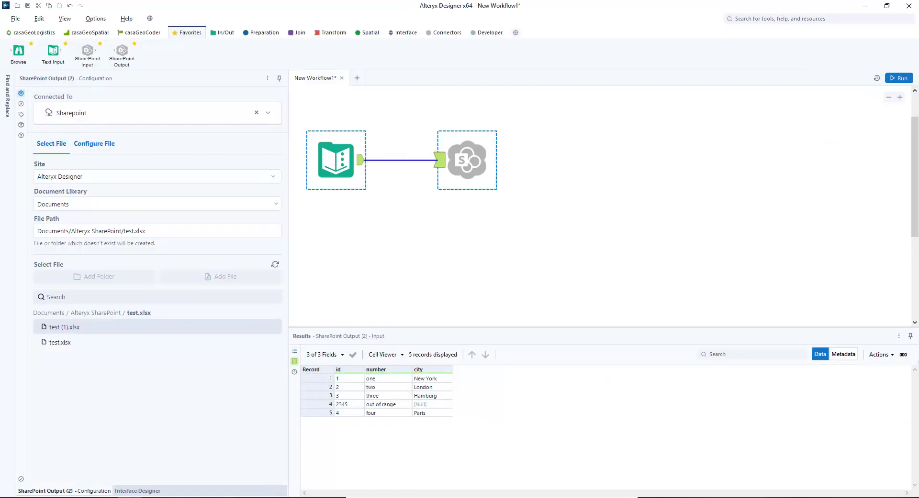
# - Set the SharePoint Output tool's existing file action to Overwrite File and rerun the workflow
pyautogui.click(94, 143)
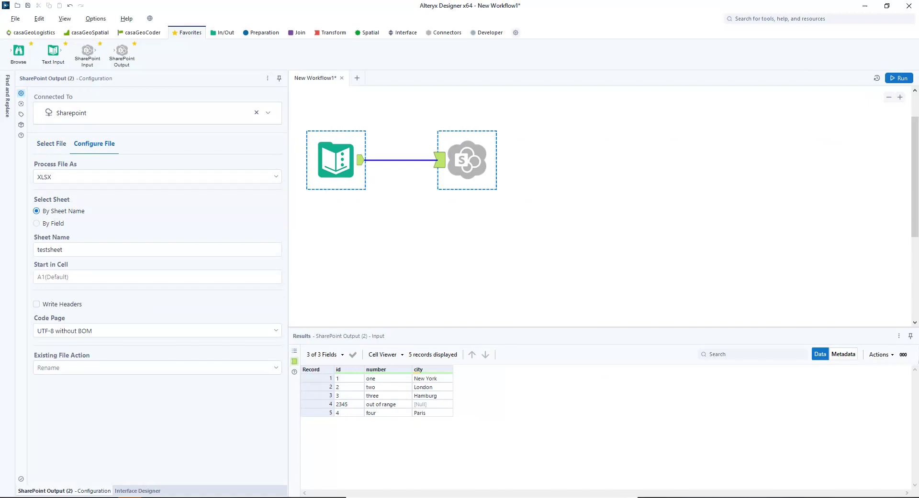
pyautogui.click(157, 368)
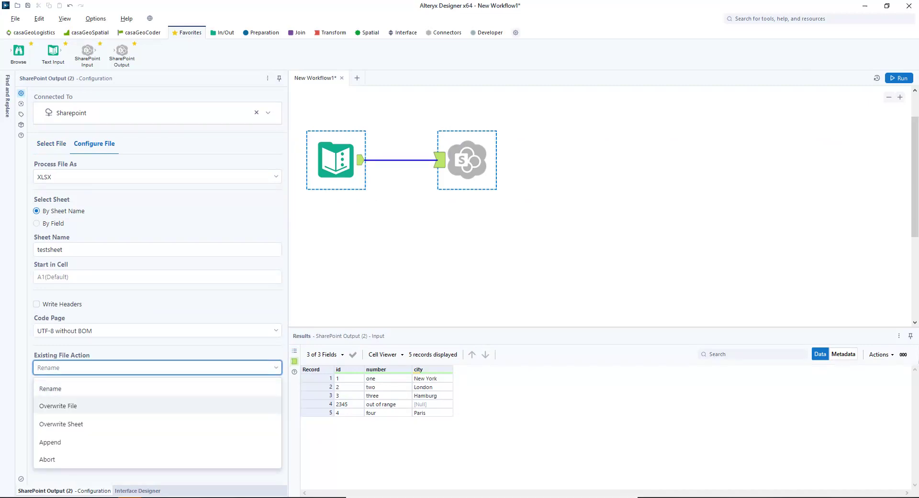
pyautogui.click(58, 406)
pyautogui.hotkey('ctrl', 'r')
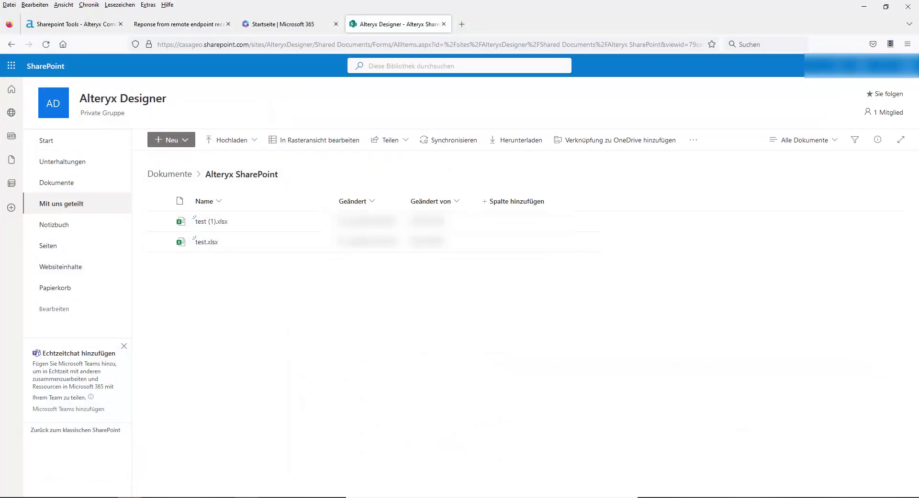
# - Open test.xlsx from the Alteryx SharePoint folder in the browser to check the overwritten data
pyautogui.click(207, 242)
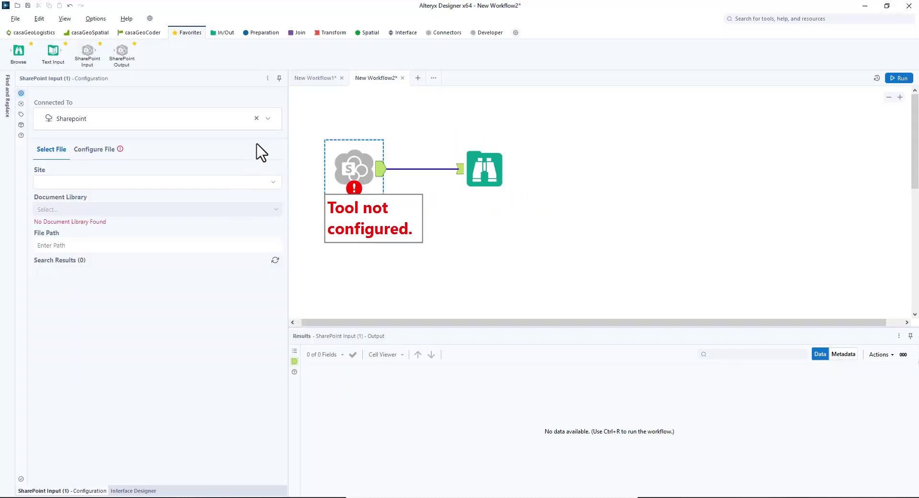
# - Point the SharePoint Input tool to test.xlsx in the Alteryx SharePoint folder of the Alteryx Designer site's Documents library
pyautogui.click(274, 185)
pyautogui.click(101, 209)
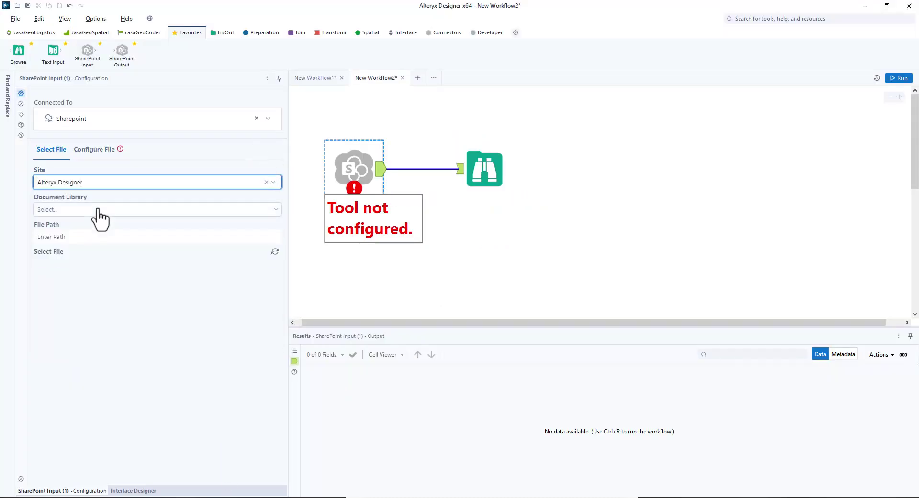
pyautogui.click(276, 210)
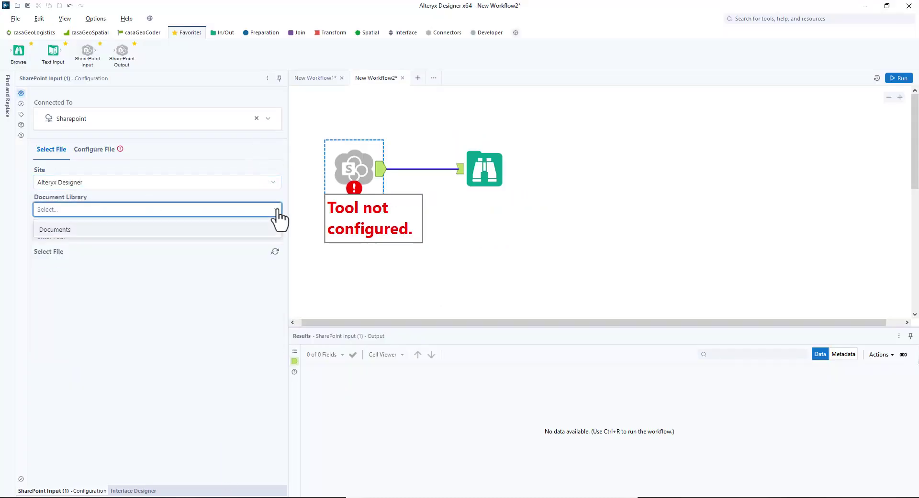
pyautogui.click(129, 231)
pyautogui.click(81, 311)
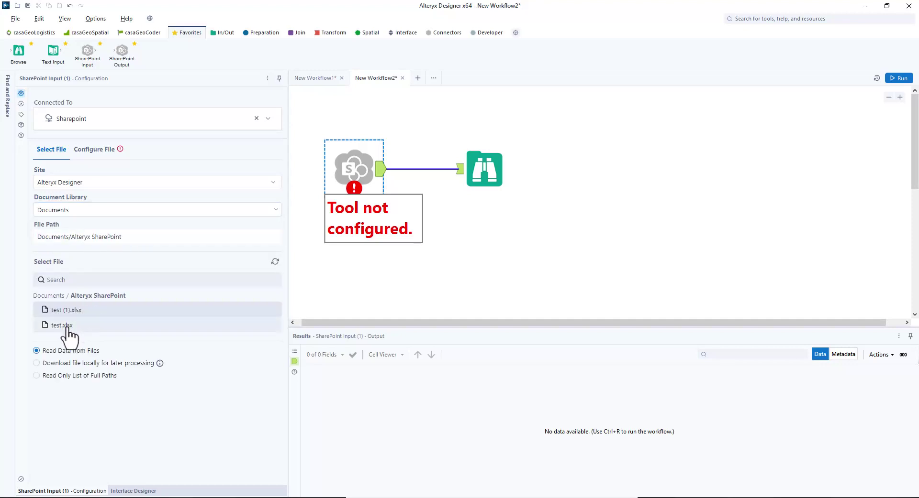
pyautogui.click(66, 327)
# - Configure the SharePoint Input to process the file as XLSX, reading sheet number 1, and run the workflow
pyautogui.click(94, 149)
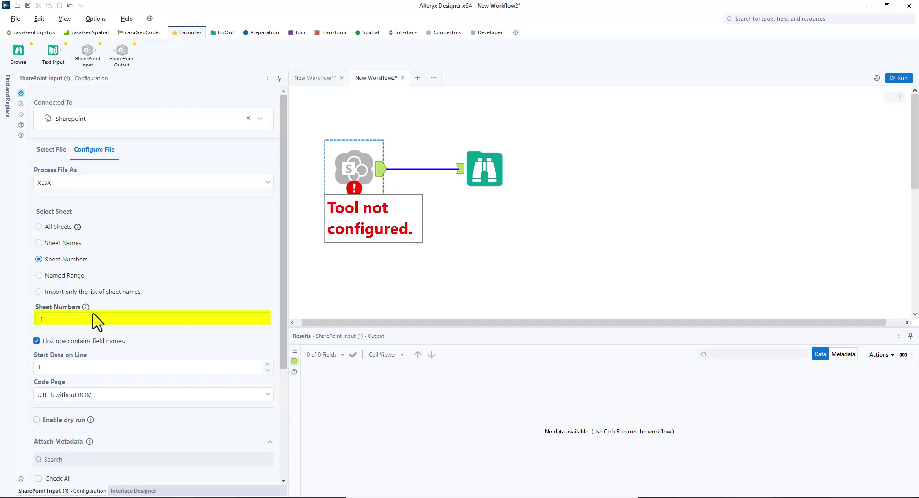
pyautogui.click(904, 80)
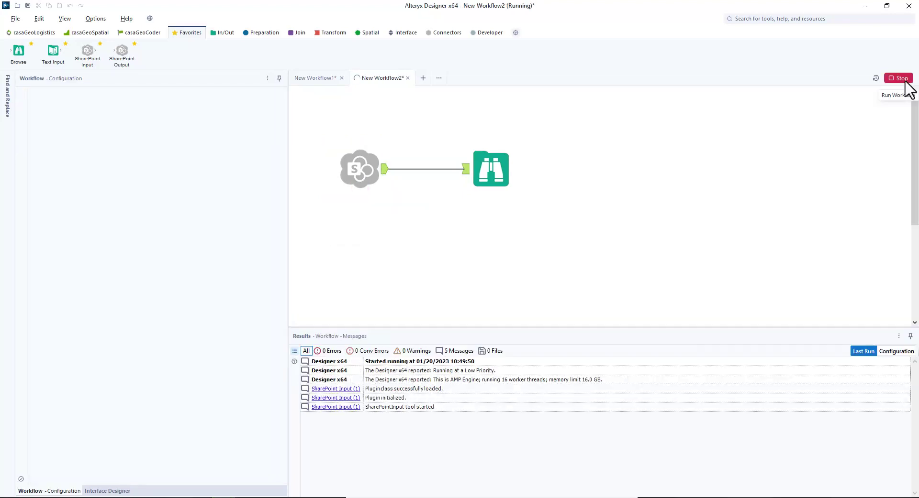